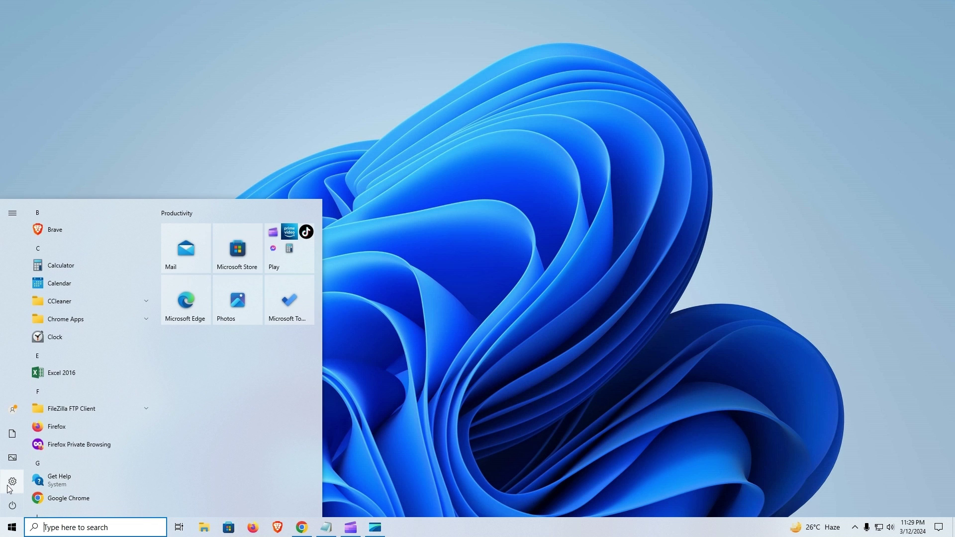
Check for updates so KB5035845 installs, then show the Update and restart power option.
click(11, 482)
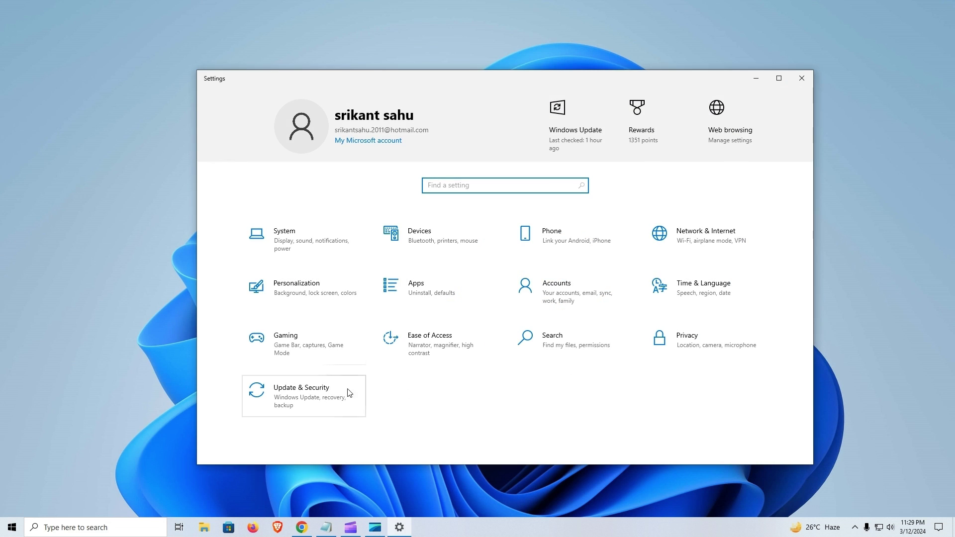
click(315, 393)
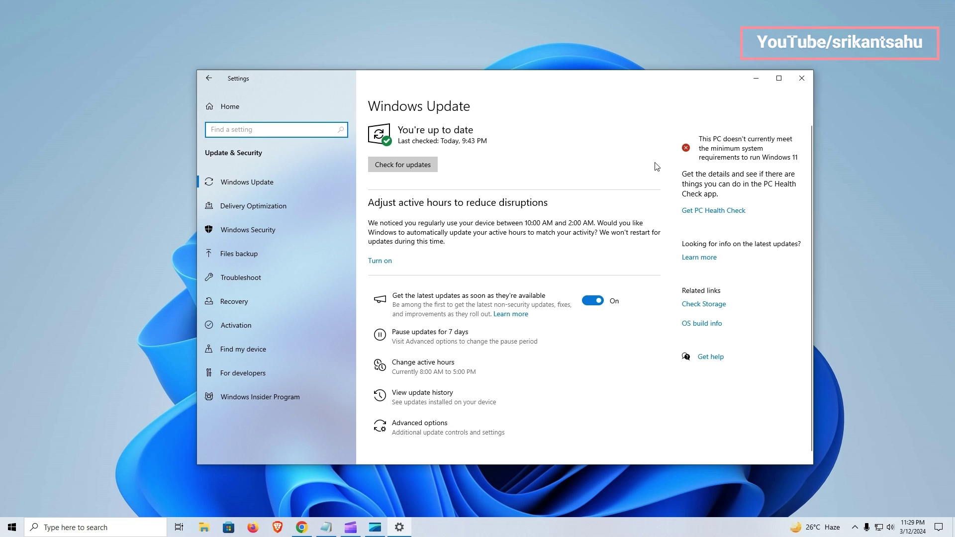
click(408, 167)
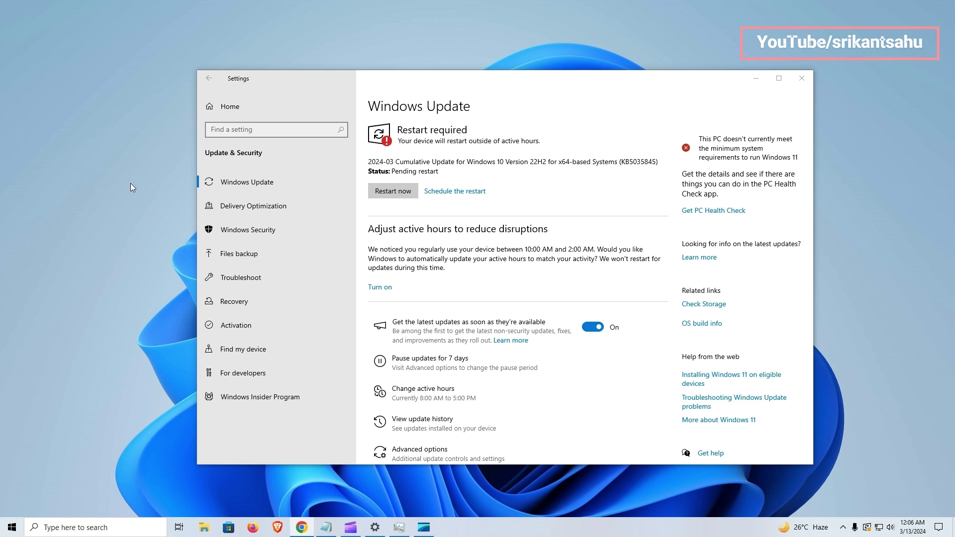
click(12, 526)
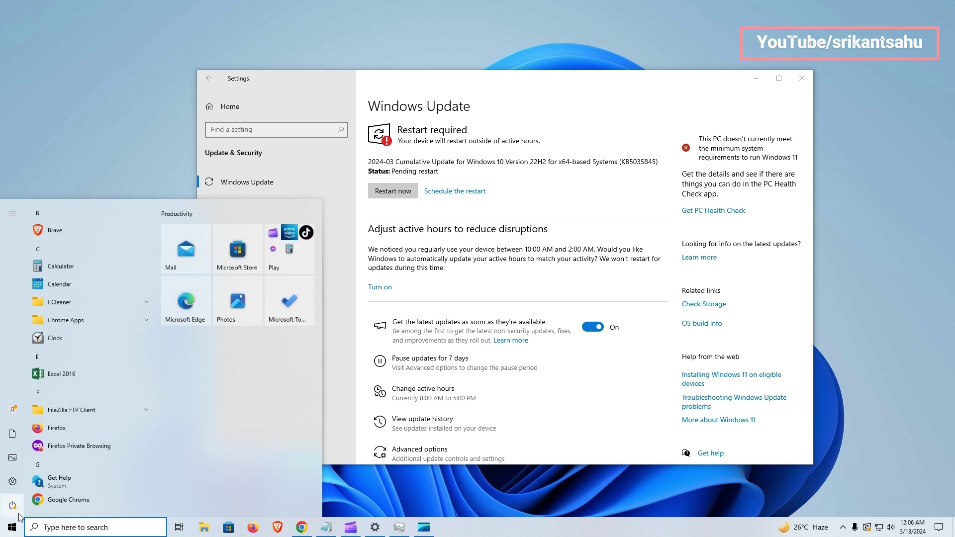
click(20, 505)
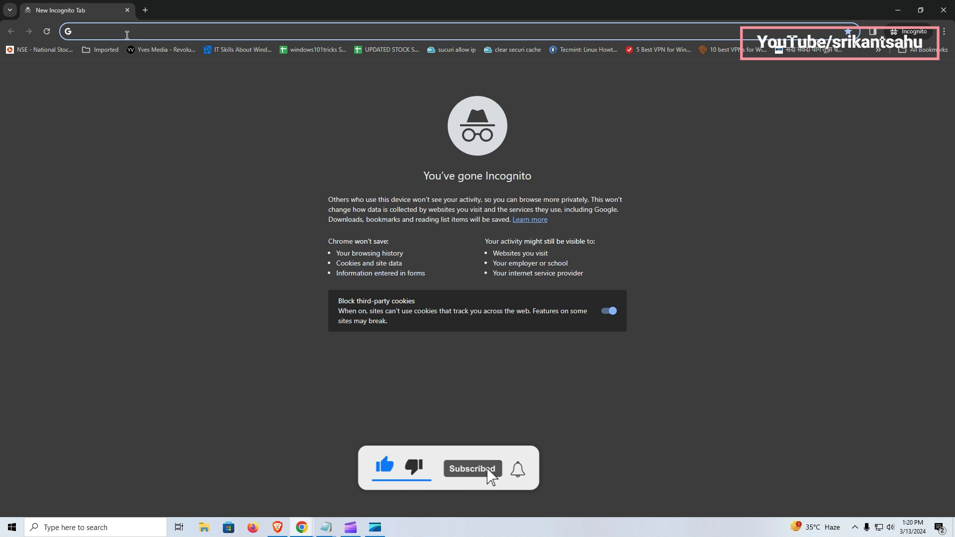
Open Microsoft Update Catalog, search KB5035845 and sort results by product.
text(win)
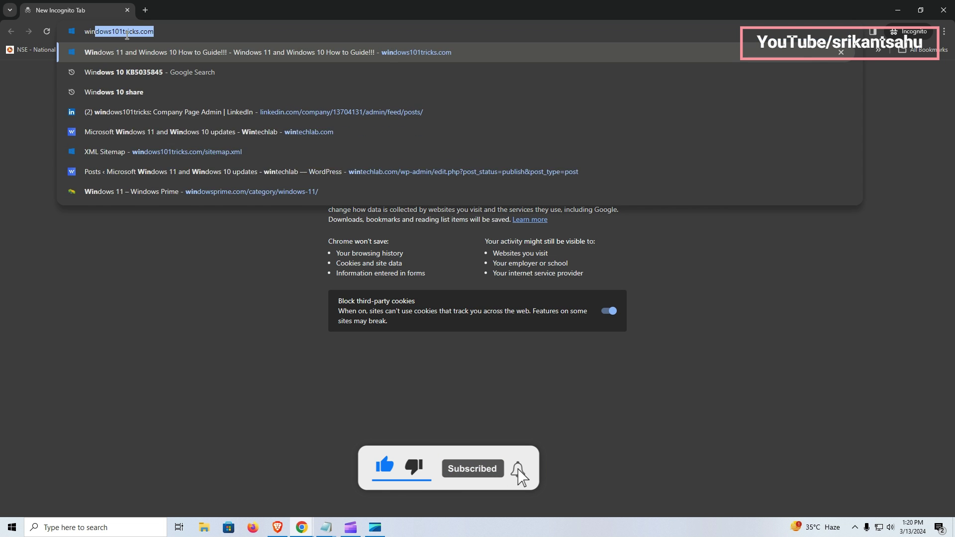
text(dows update)
key(Return)
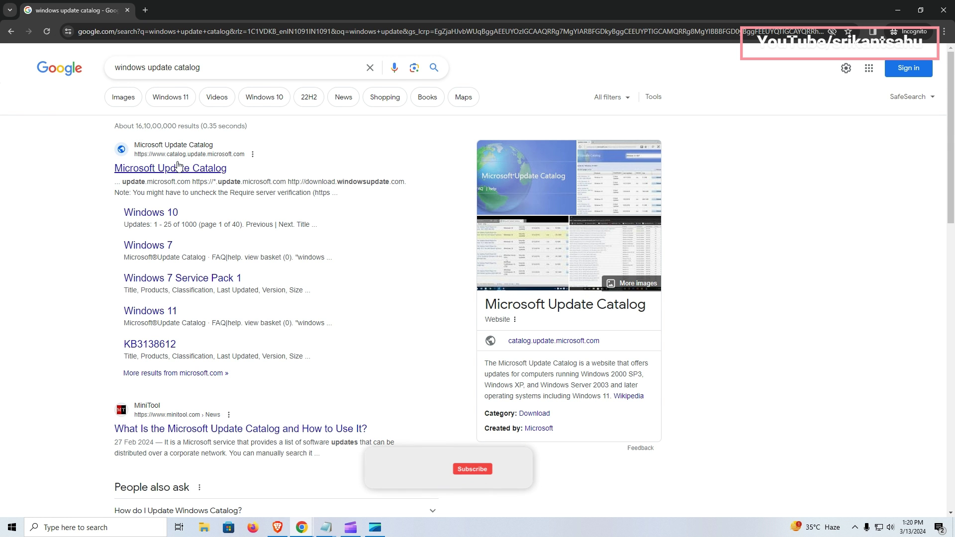
click(213, 168)
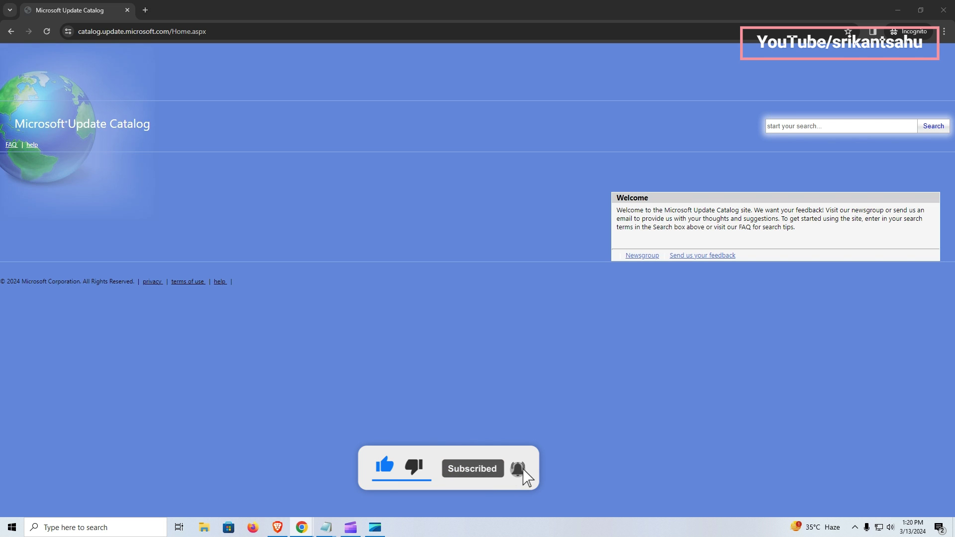
click(845, 125)
text(KB5035845)
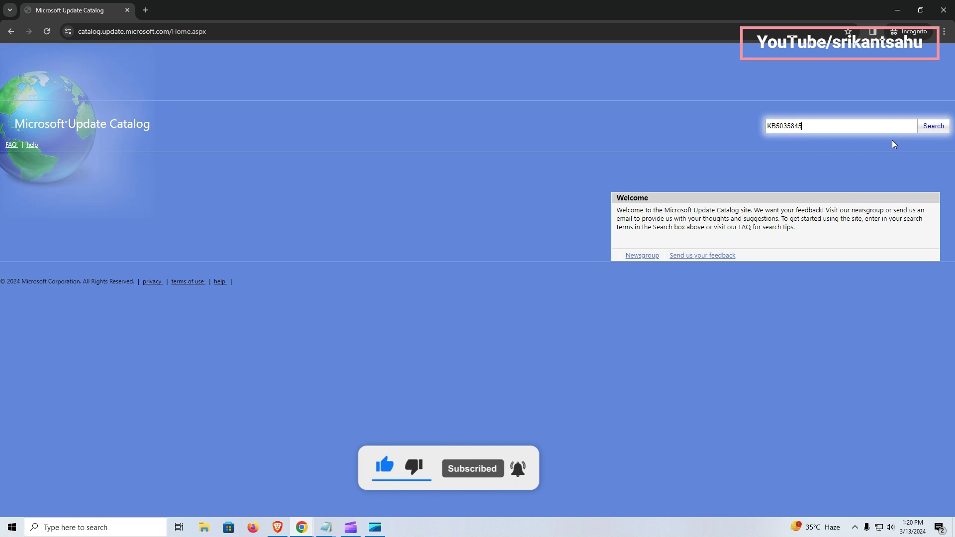
click(933, 126)
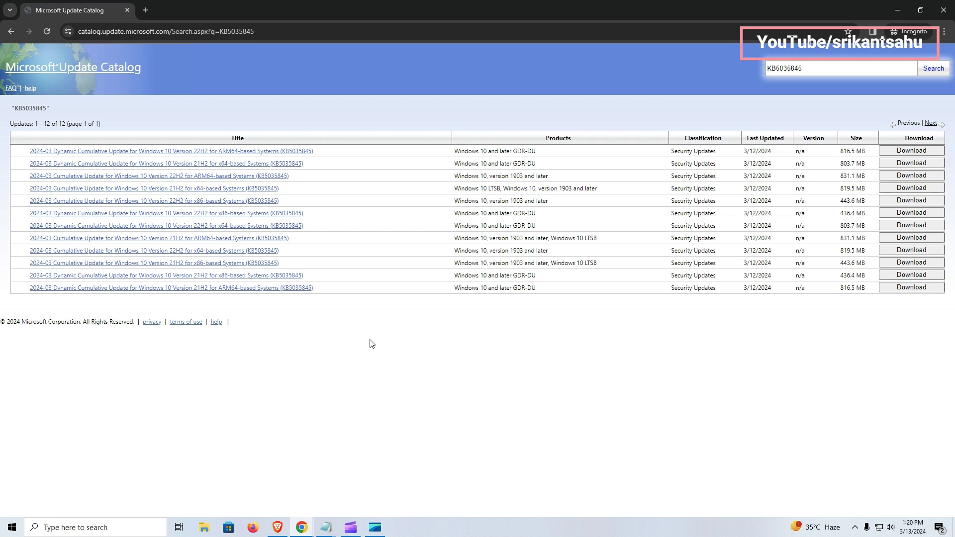
click(561, 138)
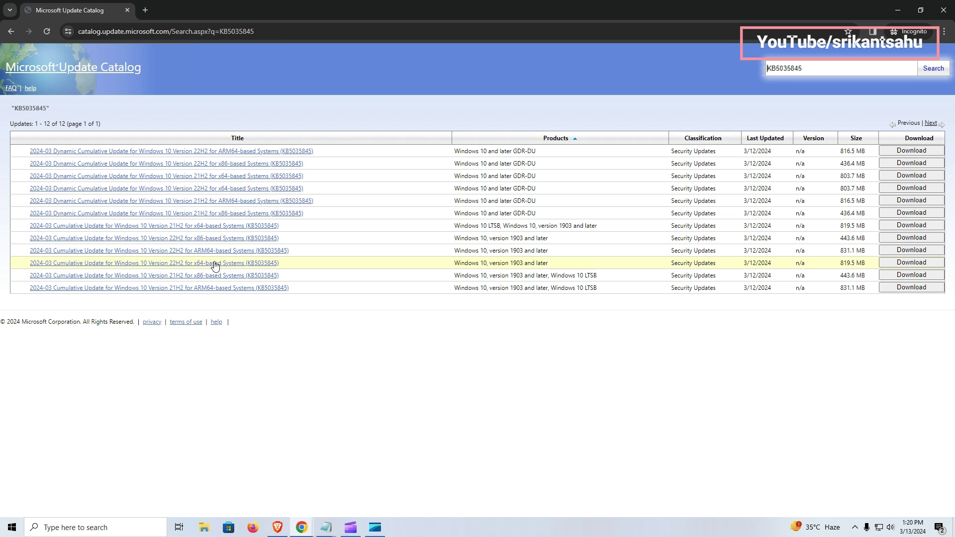
Download the 22H2 x64 cumulative update .msu to the Desktop and check its progress.
drag(461, 263, 906, 272)
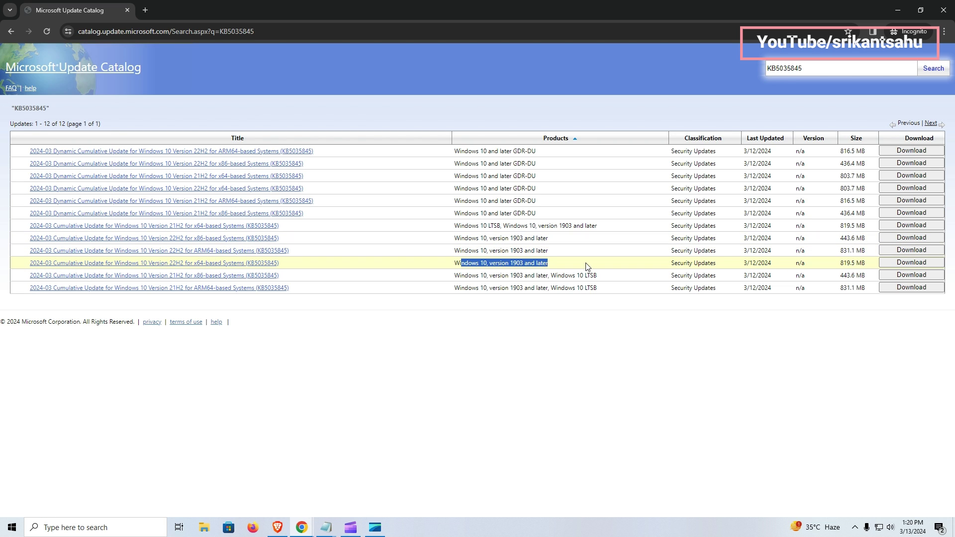
click(907, 263)
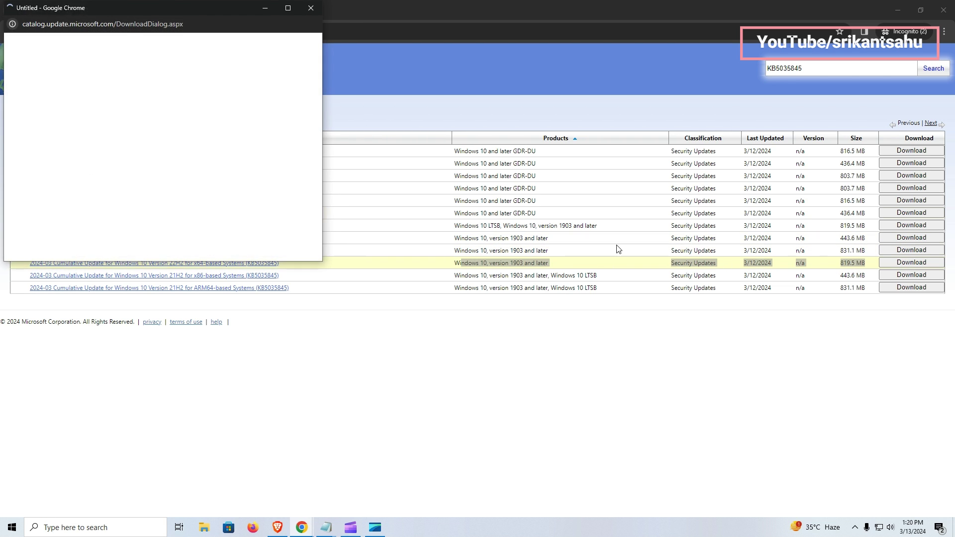
drag(88, 18, 452, 73)
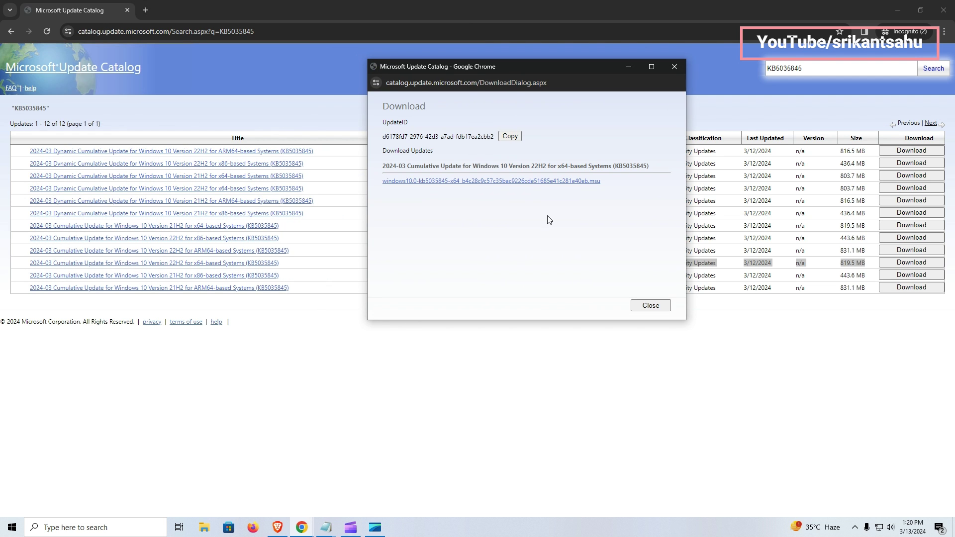
click(479, 182)
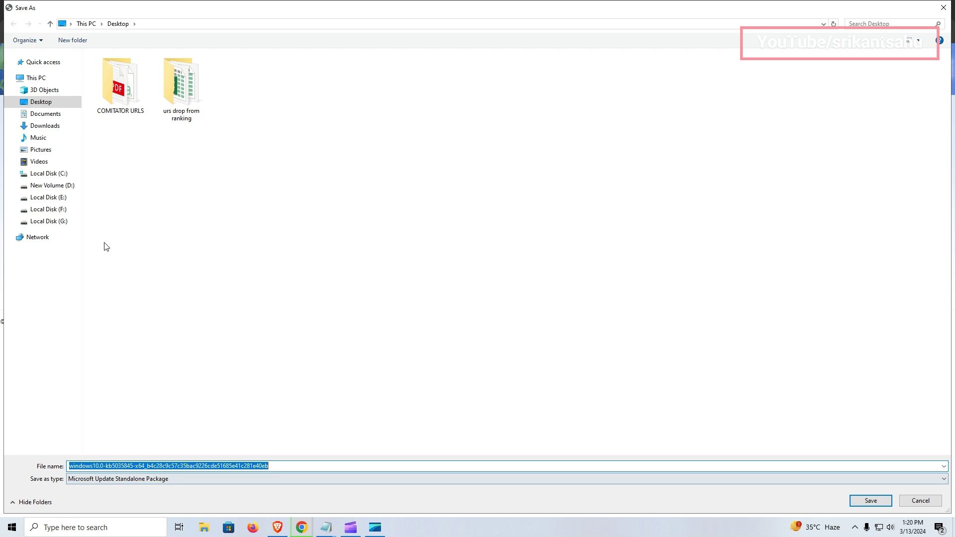
click(871, 501)
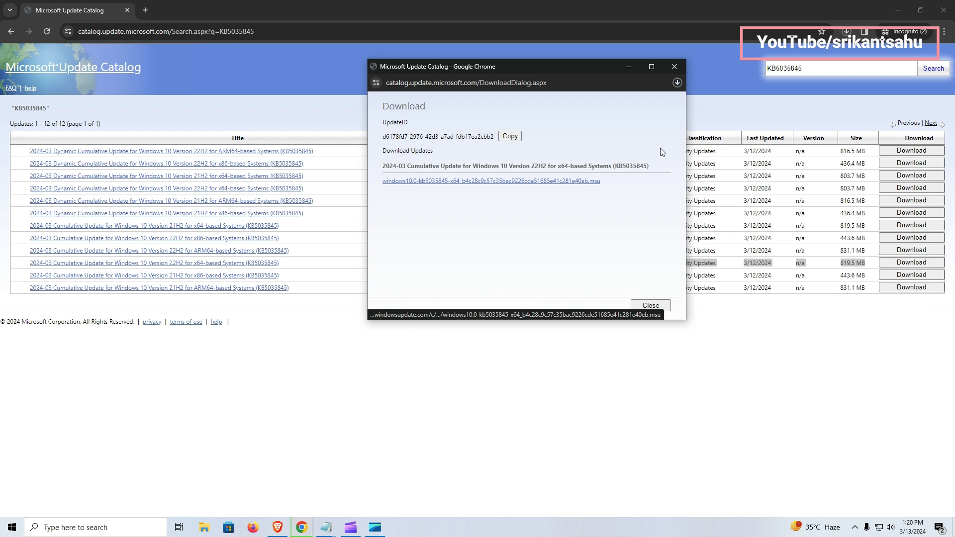
click(676, 82)
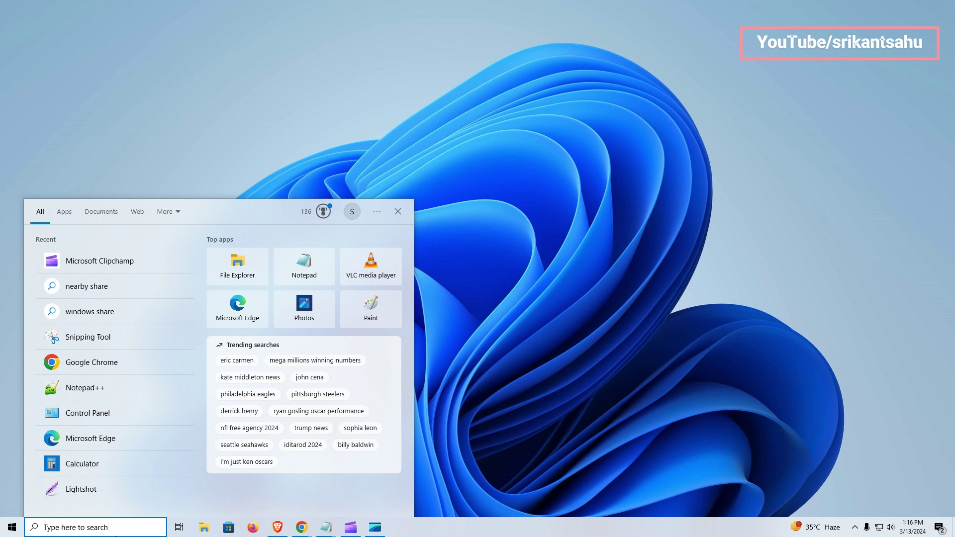
Run winver to show version 22H2, OS Build 19045.4170, and centre the dialog.
text(winve)
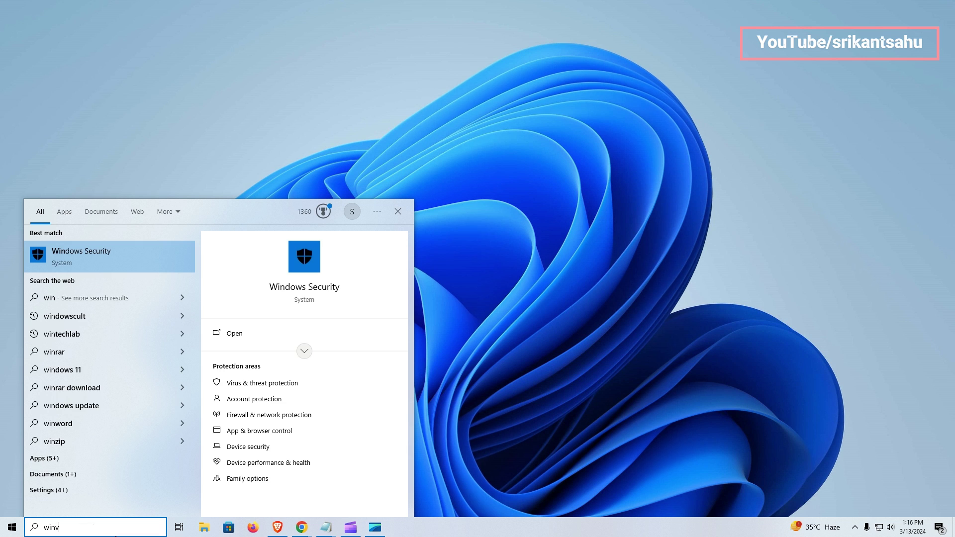
text(r)
click(139, 264)
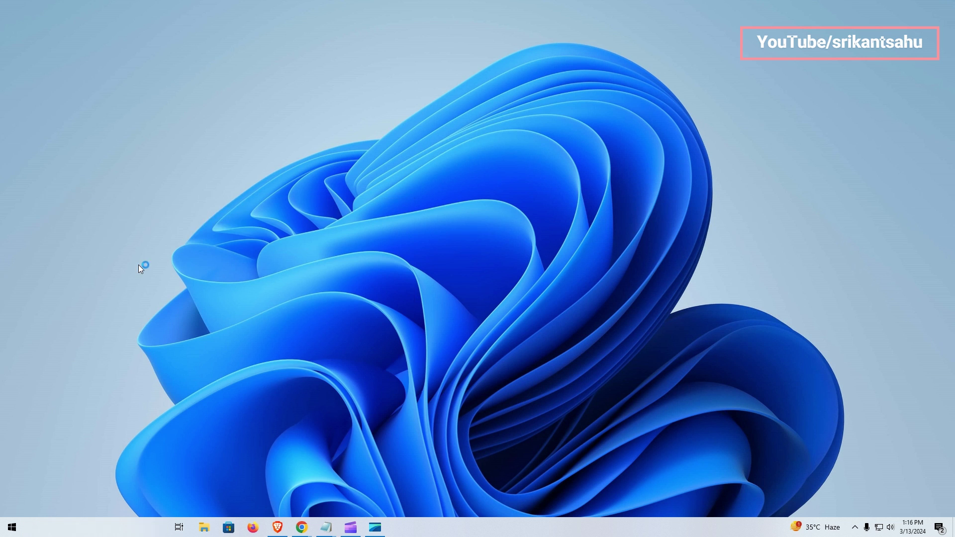
drag(167, 21, 637, 106)
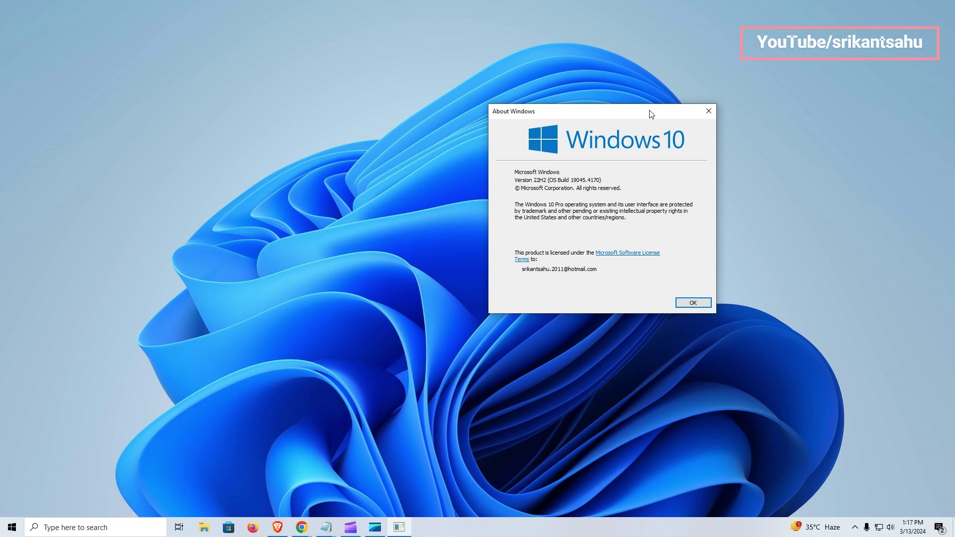
drag(651, 113, 652, 226)
click(354, 319)
Search Windows 10 KB5035845 and open the Microsoft Support article maximized.
mouse_move(301, 526)
click(358, 475)
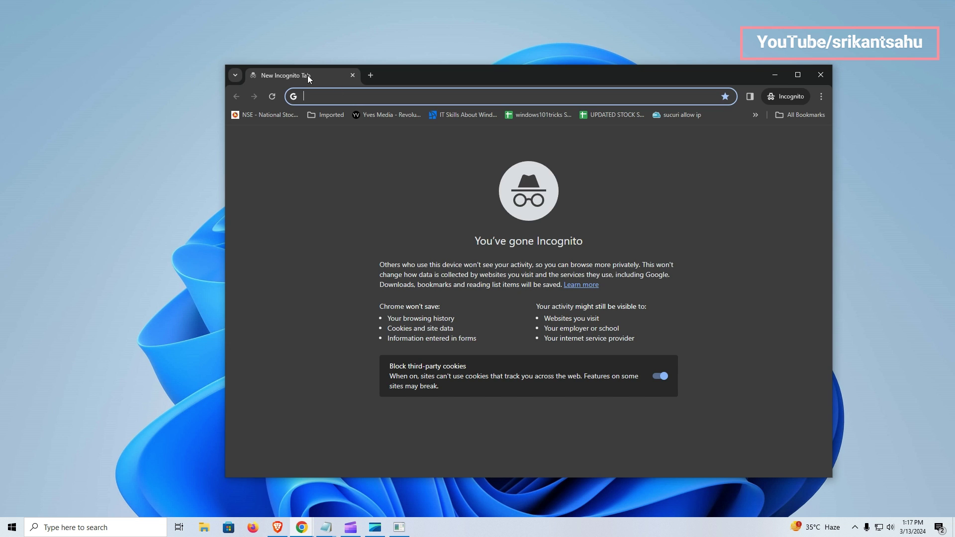
text(windows )
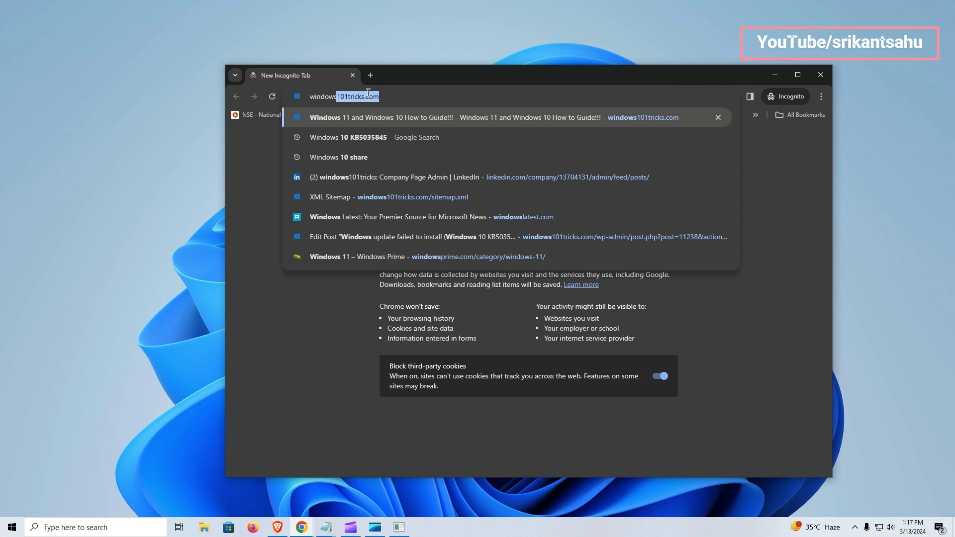
text(10 KB5035845)
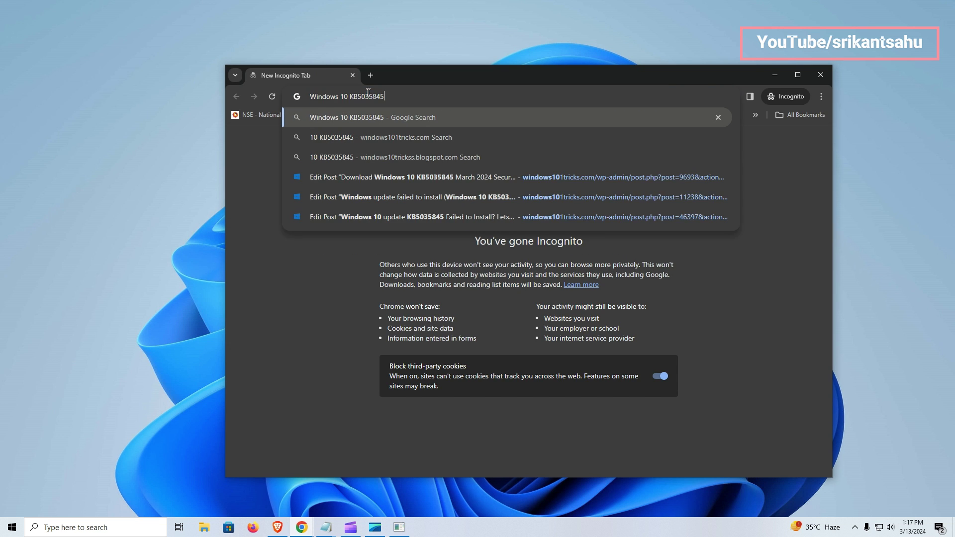
key(Return)
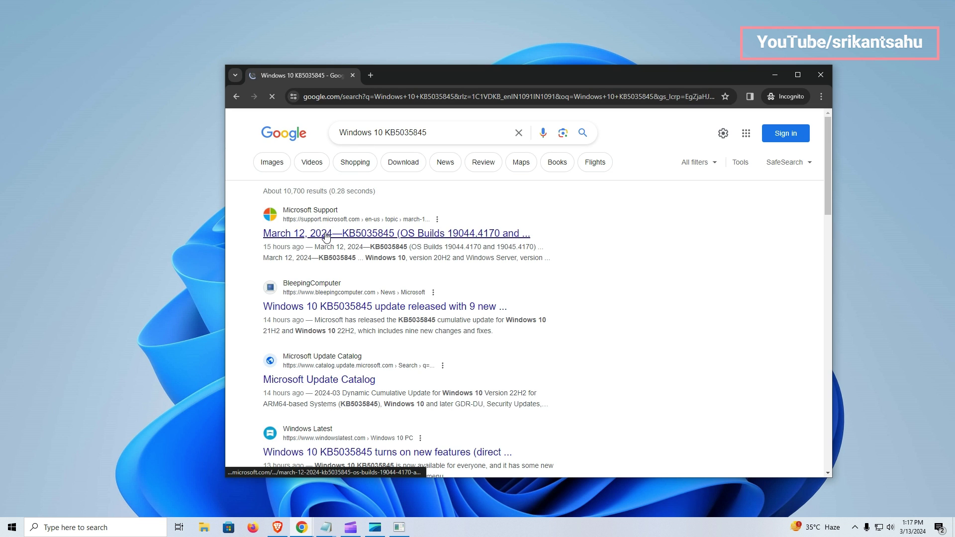
click(323, 234)
drag(659, 83, 619, 46)
click(758, 45)
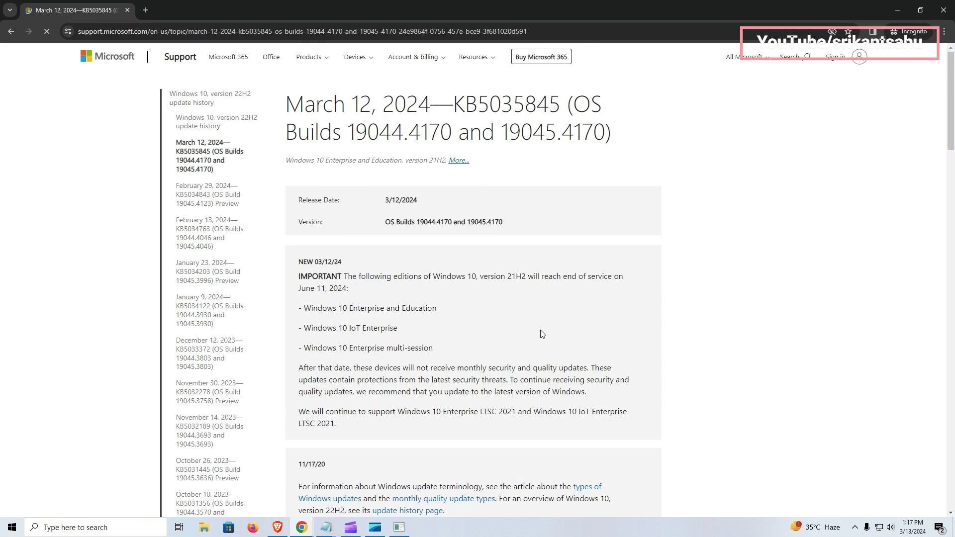
scroll(543, 332, down, 3)
scroll(508, 324, up, 1)
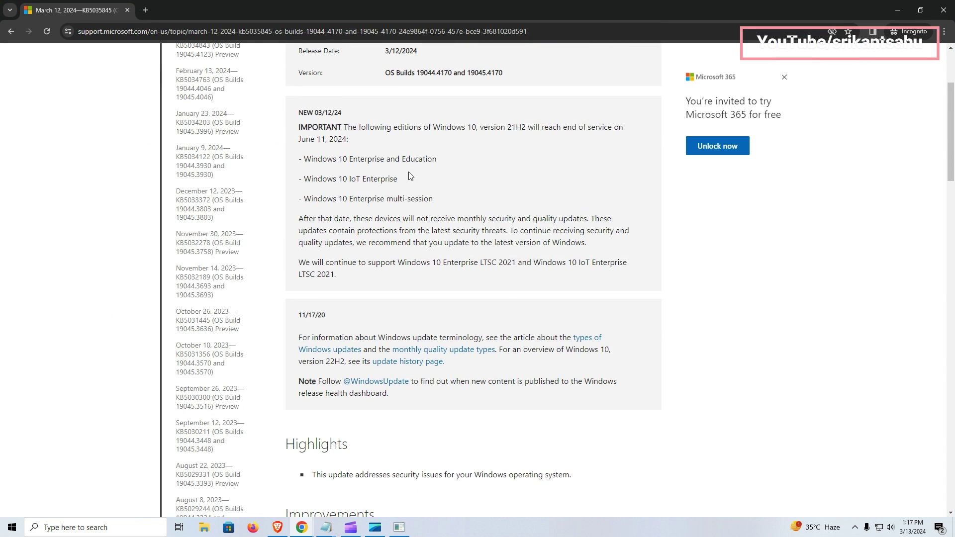
scroll(366, 133, up, 2)
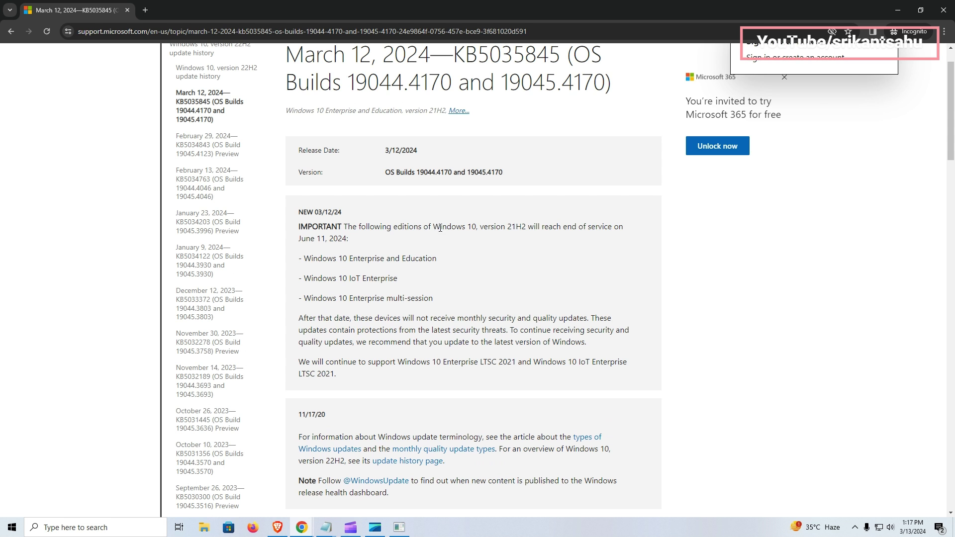
Highlight the 21H2 end-of-service and security-fixes notes and expand the 21H2 improvements.
drag(433, 227, 597, 244)
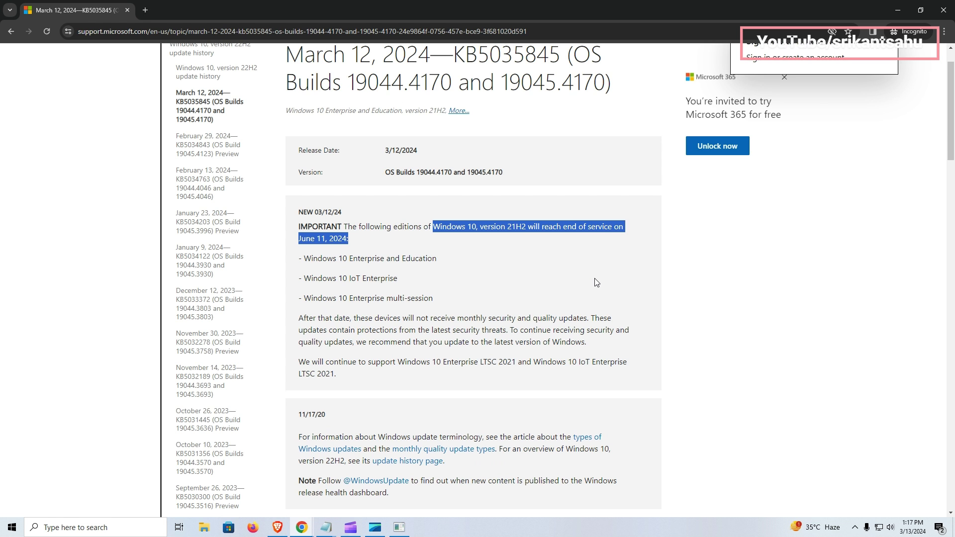
scroll(596, 282, down, 4)
scroll(596, 283, down, 4)
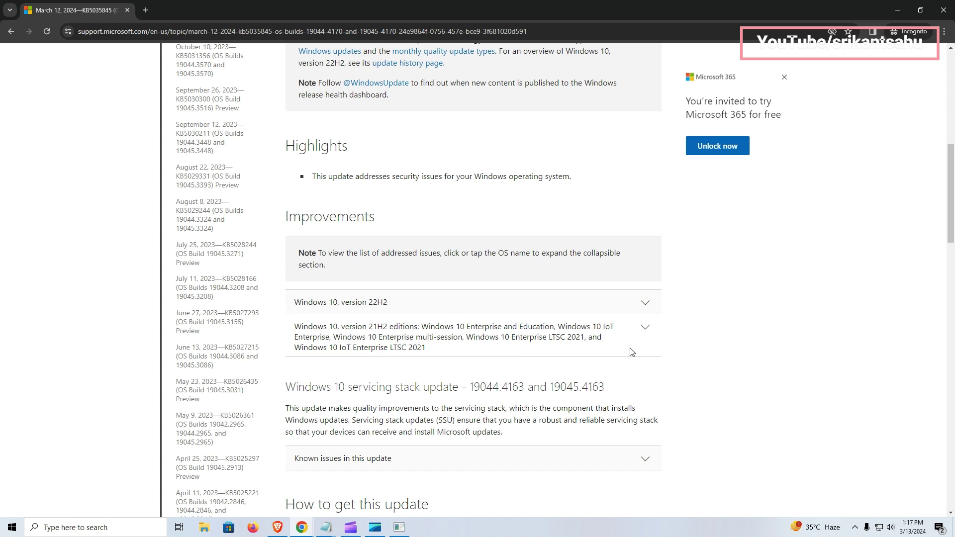
drag(332, 176, 482, 177)
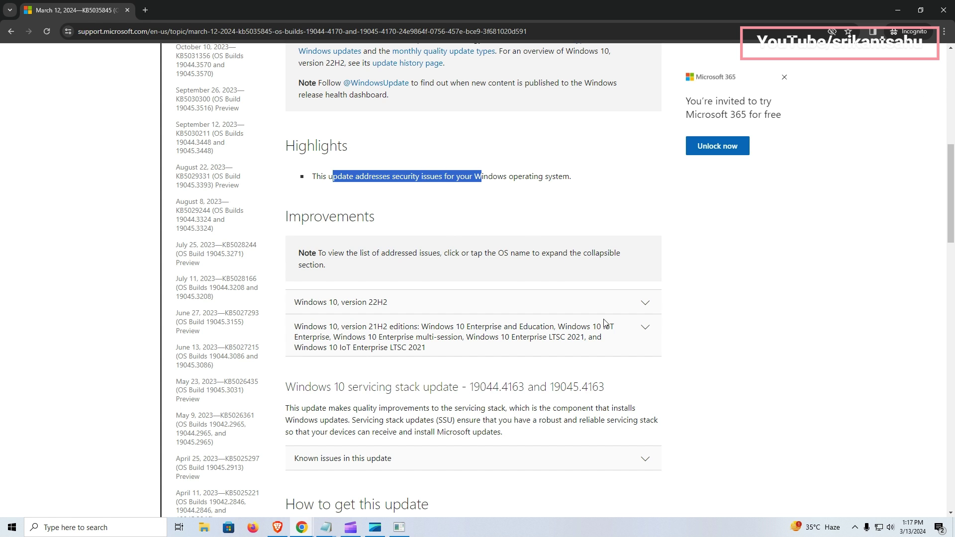
click(649, 327)
scroll(646, 348, down, 2)
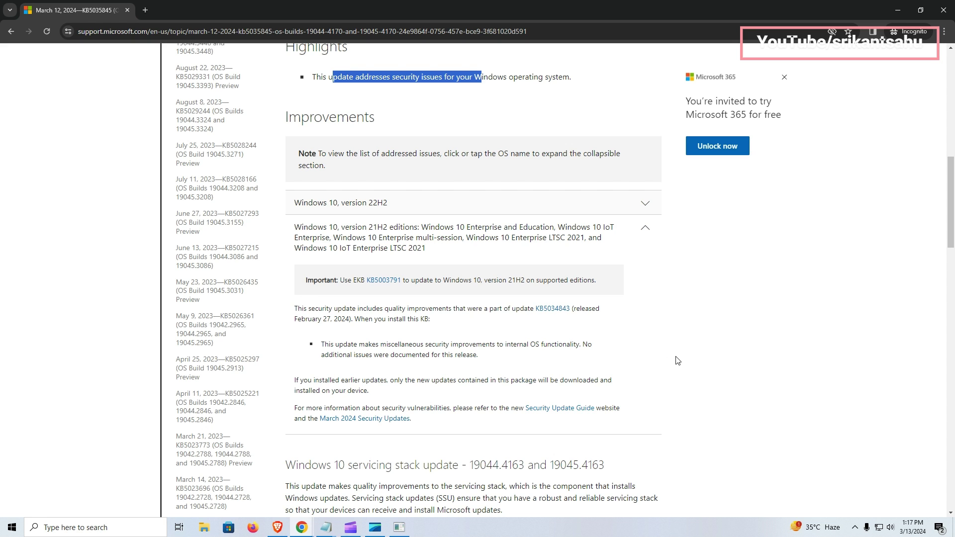
scroll(596, 372, up, 6)
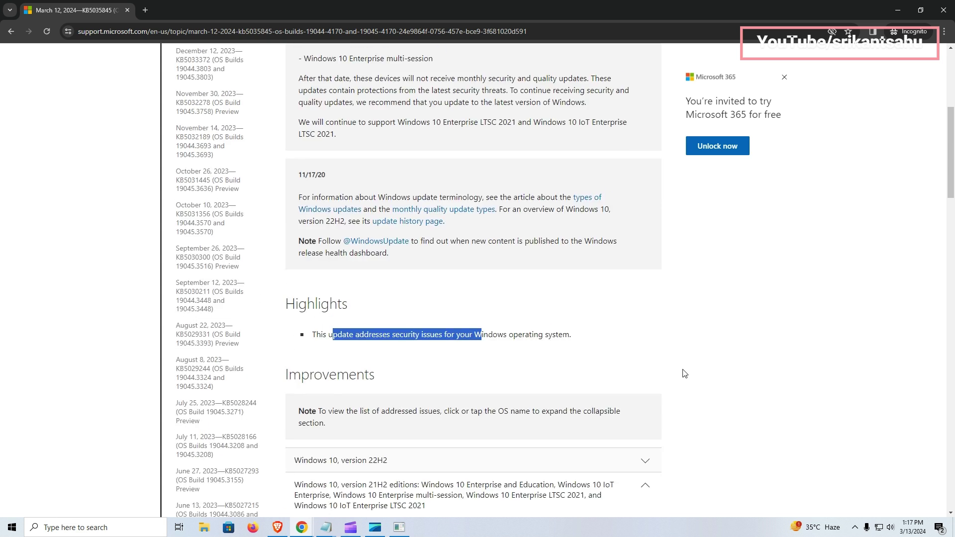
scroll(102, 231, up, 6)
Open the February 29, 2024 KB5034843 article and select its URL-sharing-to-WhatsApp highlight.
click(189, 196)
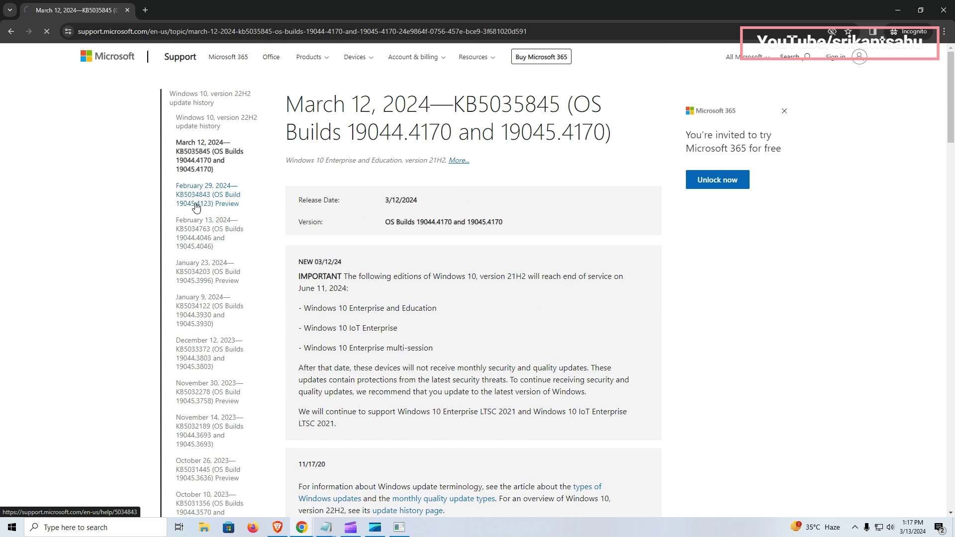
scroll(792, 360, down, 4)
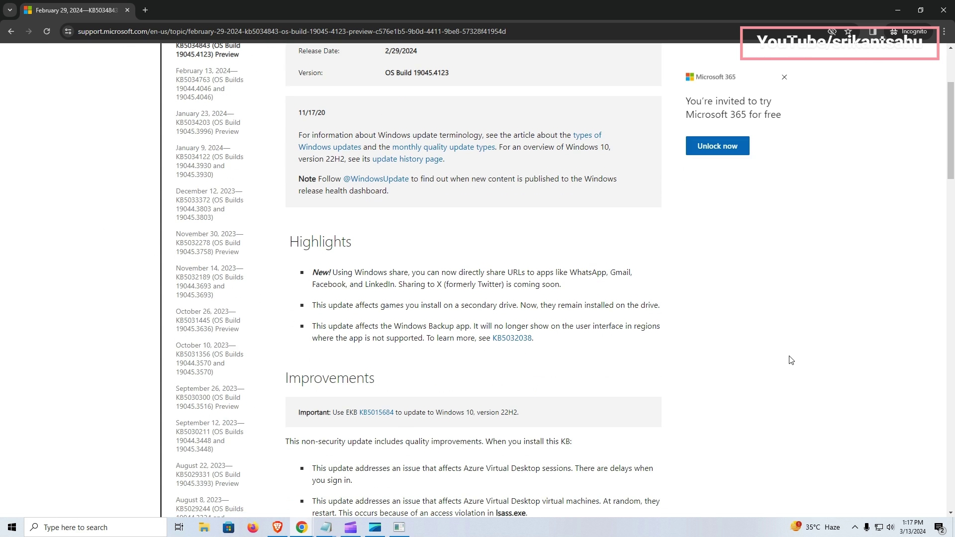
scroll(715, 367, down, 2)
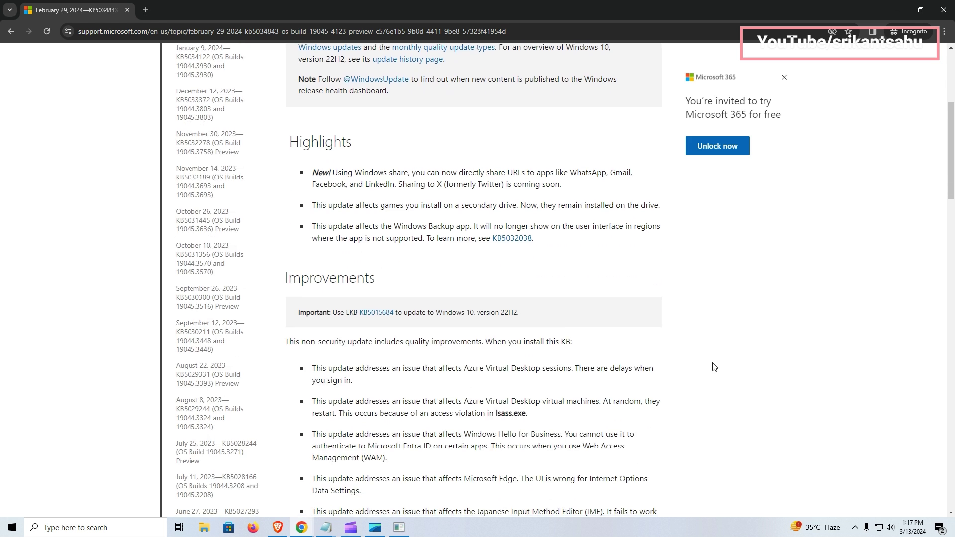
scroll(715, 367, down, 1)
scroll(715, 367, down, 1)
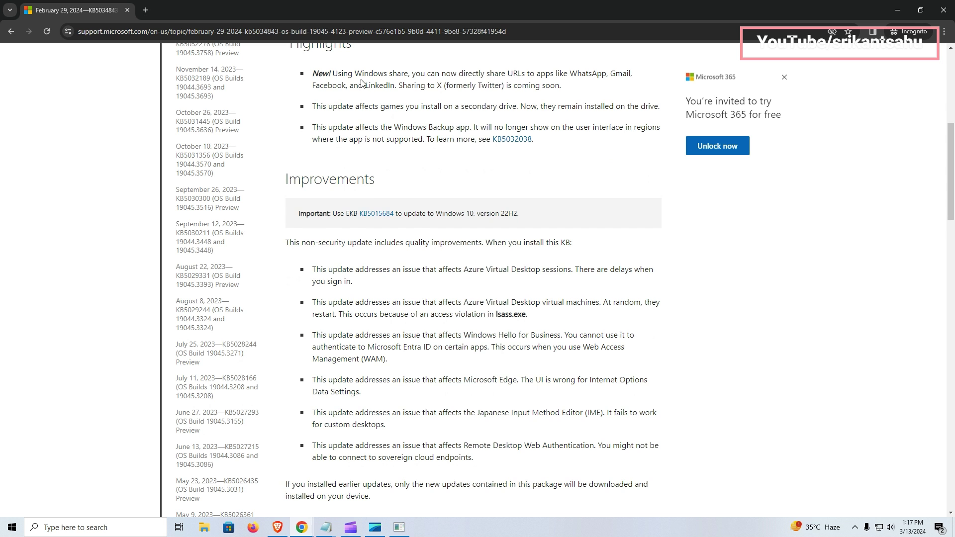
drag(359, 75, 557, 91)
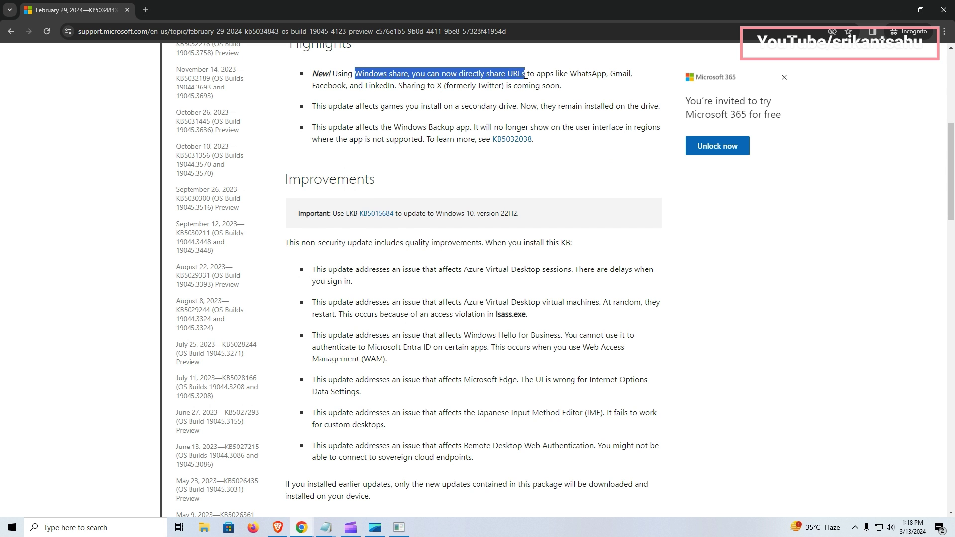
Open System > Shared experiences and keep 'I can share or receive from' at Everyone nearby.
key(super)
text(settings)
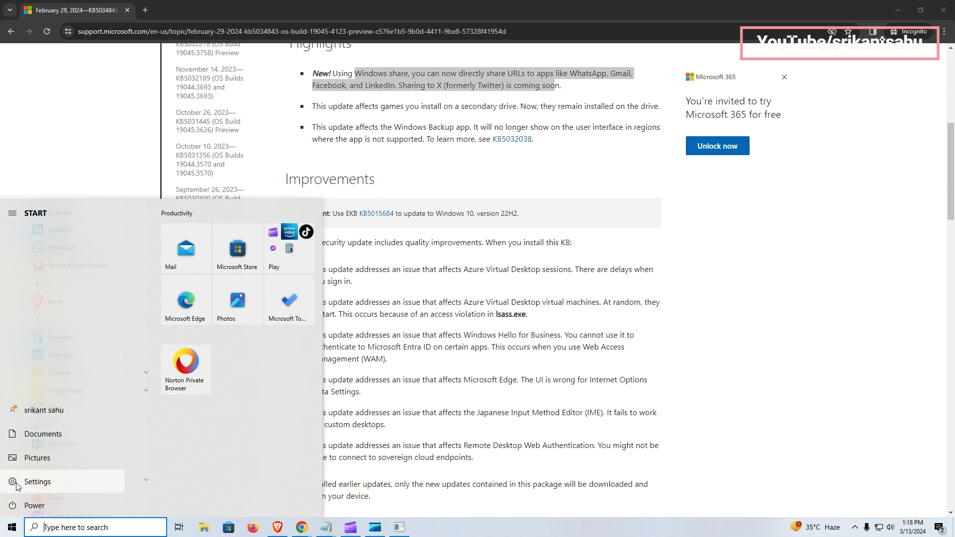
key(Return)
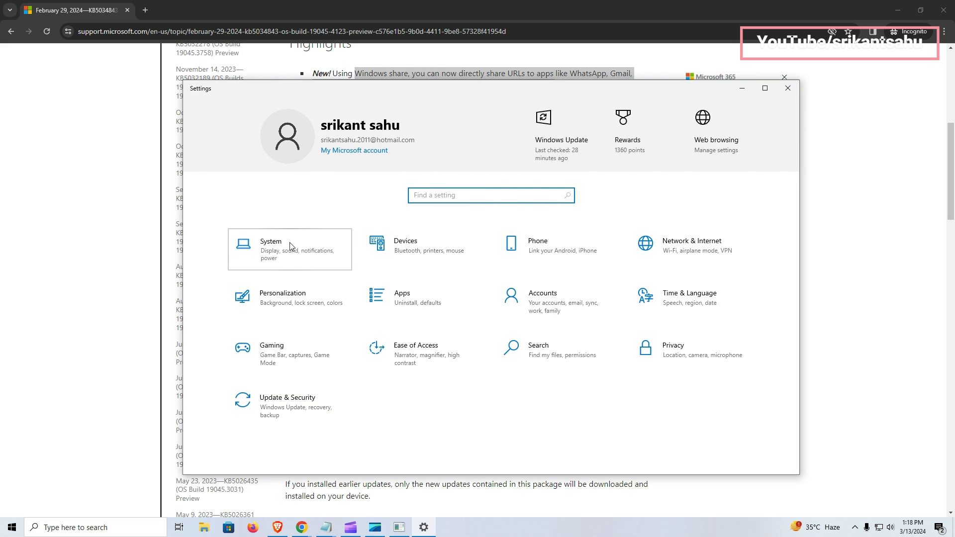
click(291, 246)
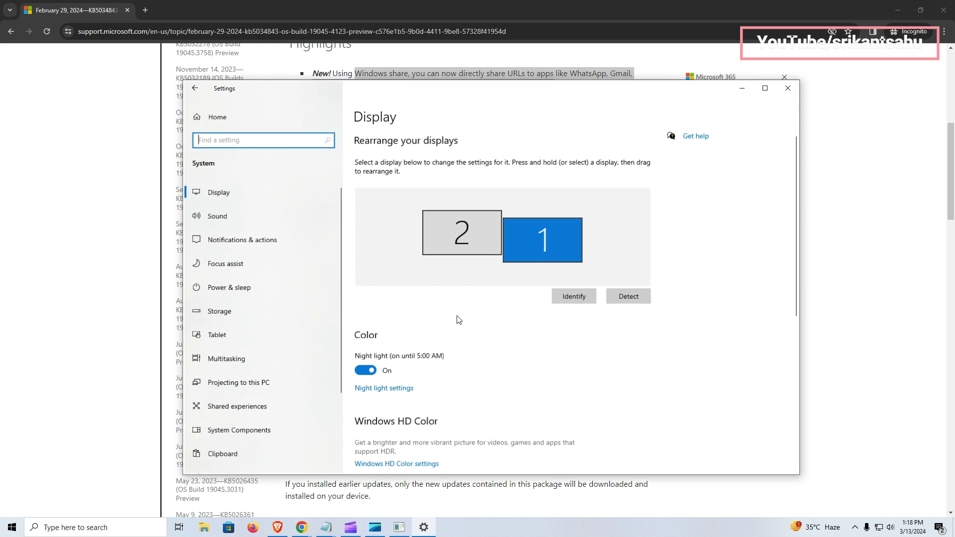
click(236, 407)
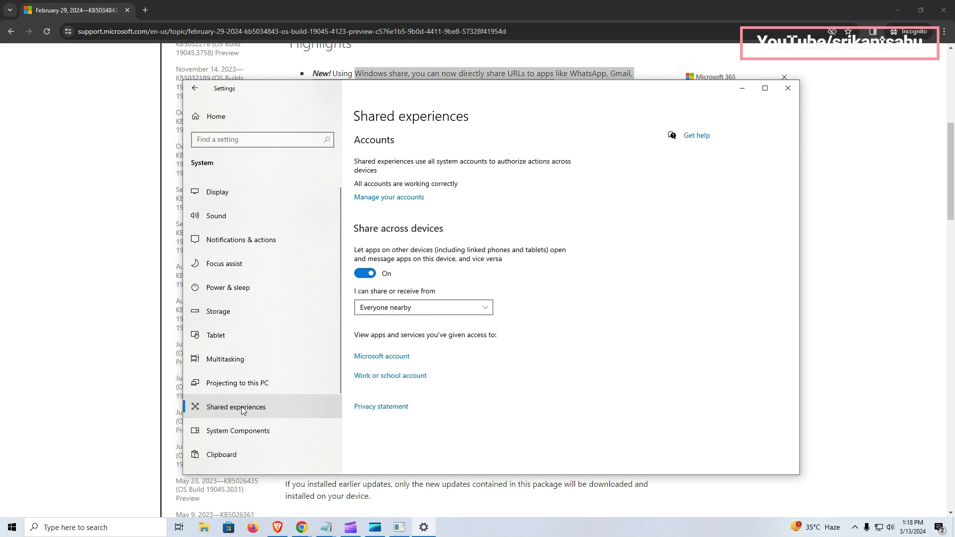
click(484, 308)
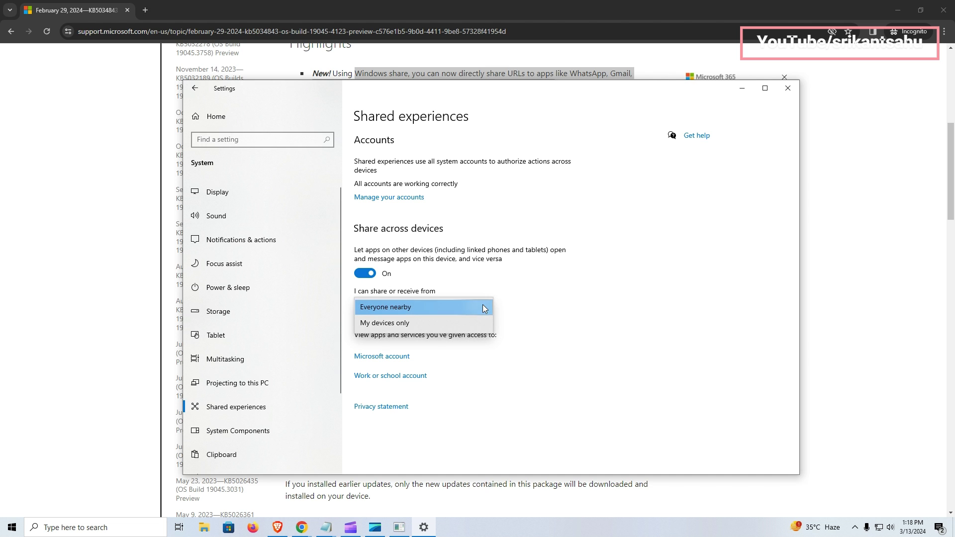
click(484, 308)
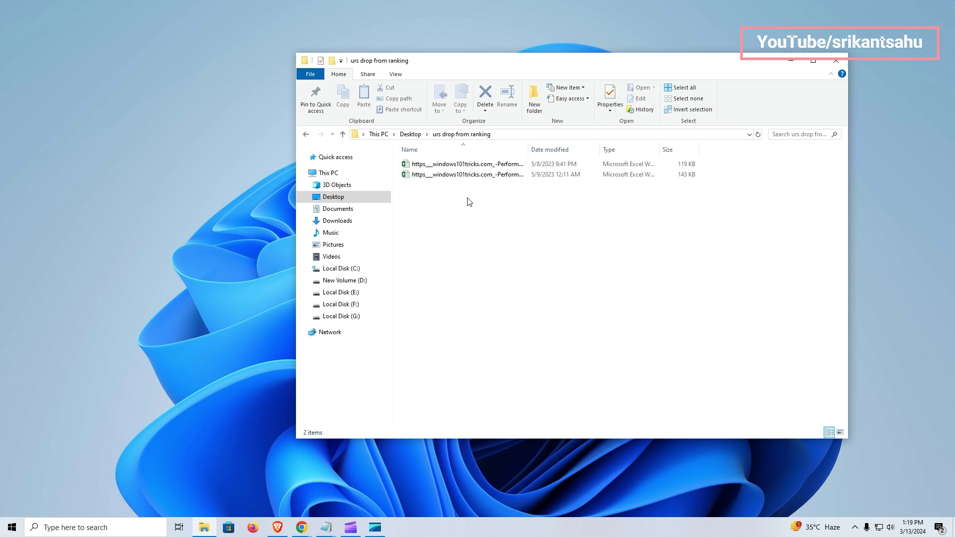
Select both Excel files and send them to WhatsApp through the Windows Share panel.
drag(468, 202, 435, 169)
right_click(435, 169)
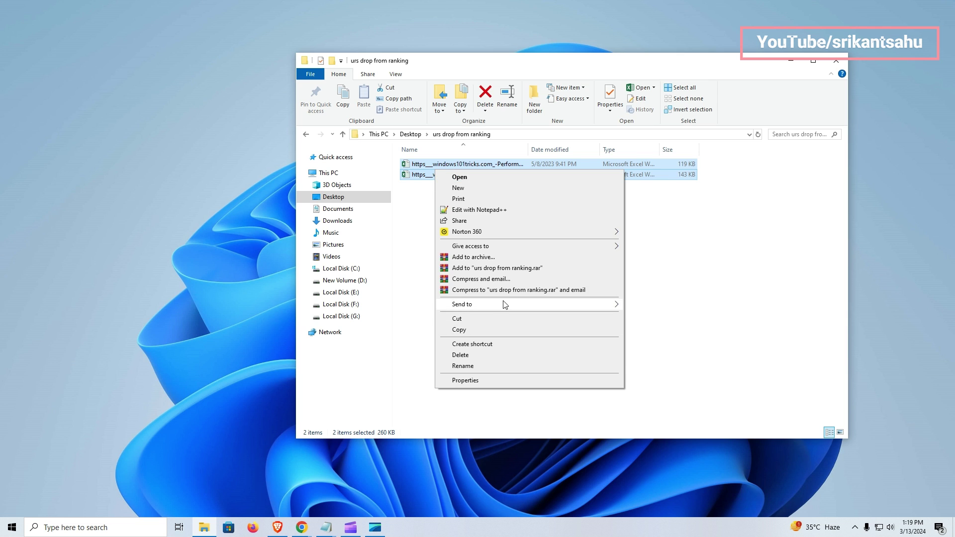
click(457, 221)
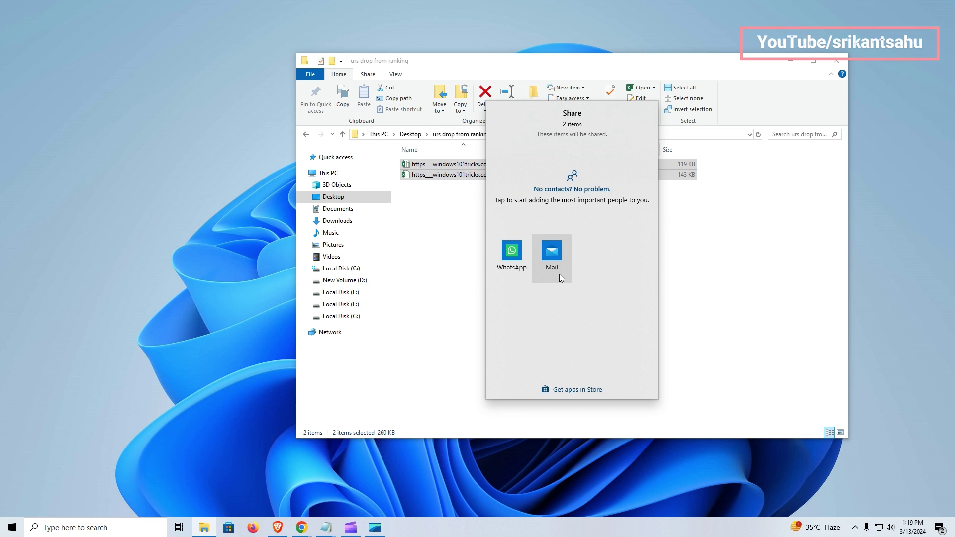
click(514, 254)
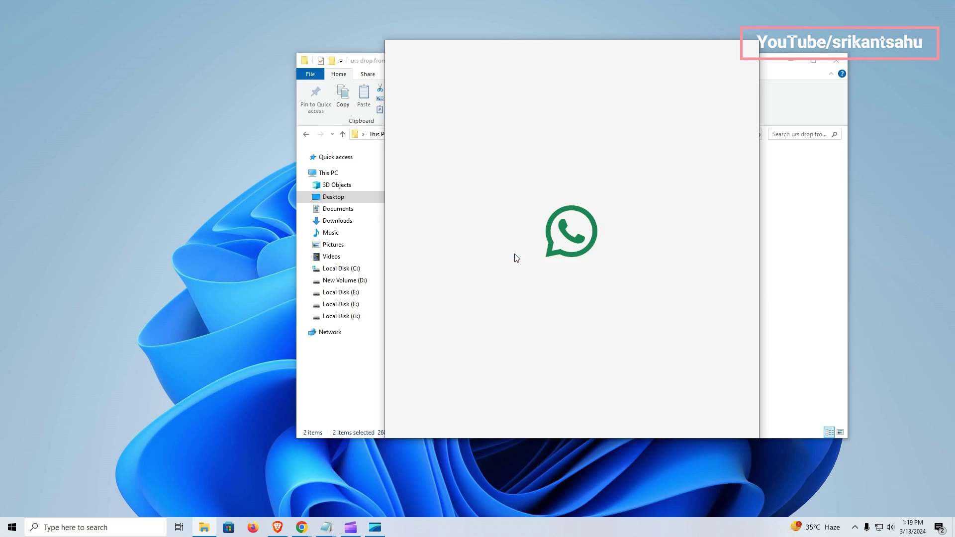